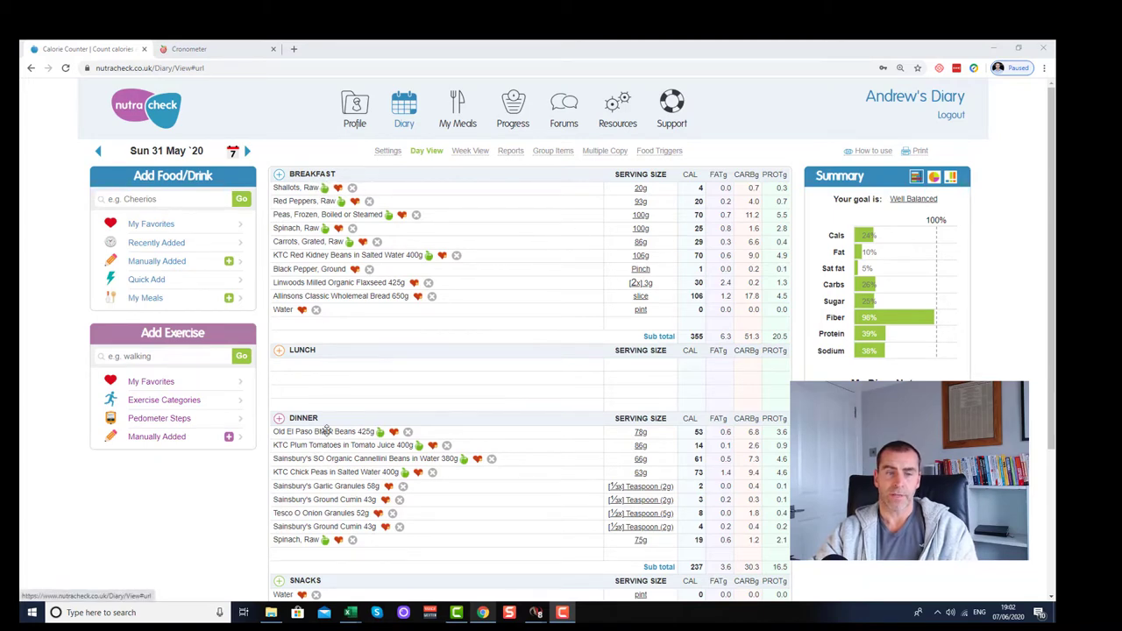
Step: Enlarge the Nutracheck diary page to 150% and review the 31 May meals, summary and daily target rows
scroll(324, 431, "down", 2)
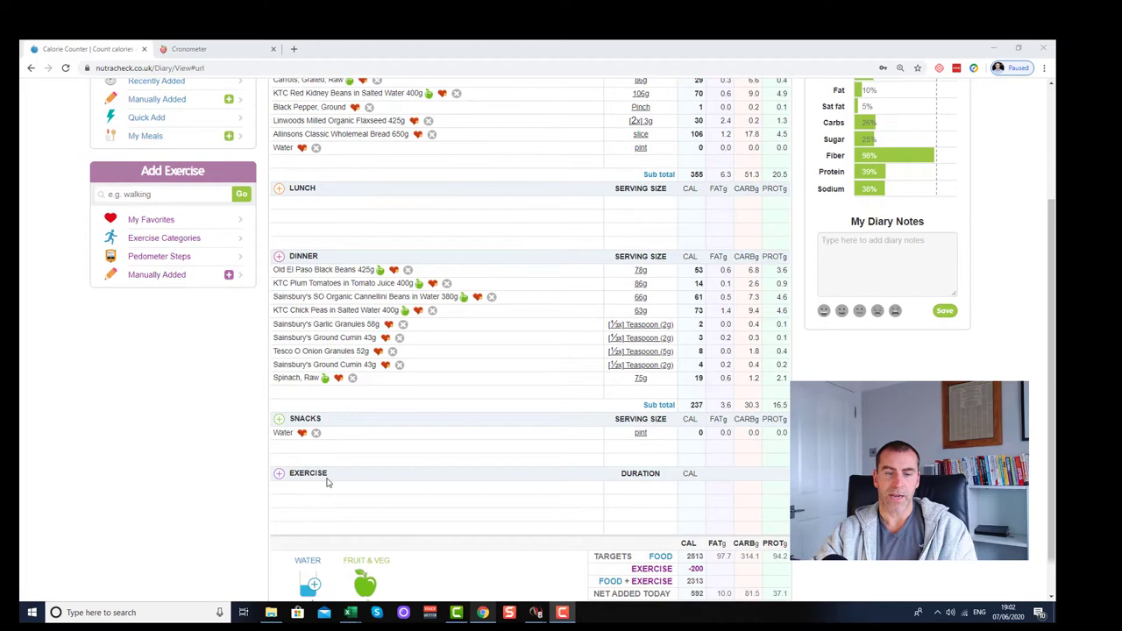
scroll(458, 281, "up", 2)
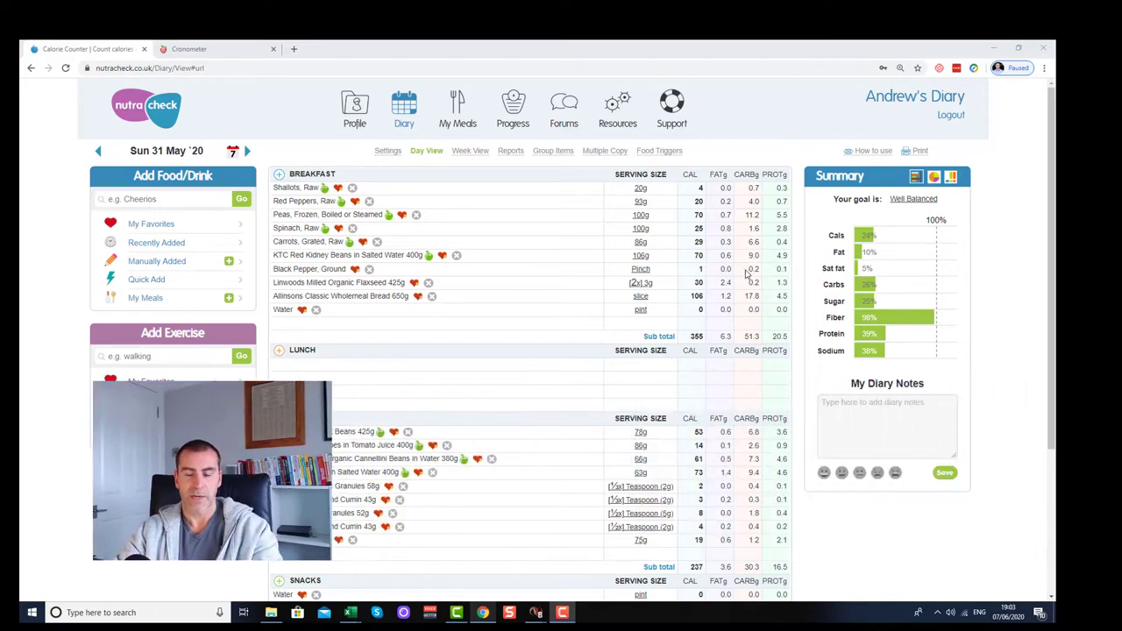
key("ctrl+plus")
key("ctrl+plus")
key("ctrl+plus")
key("ctrl+plus")
key("ctrl+plus")
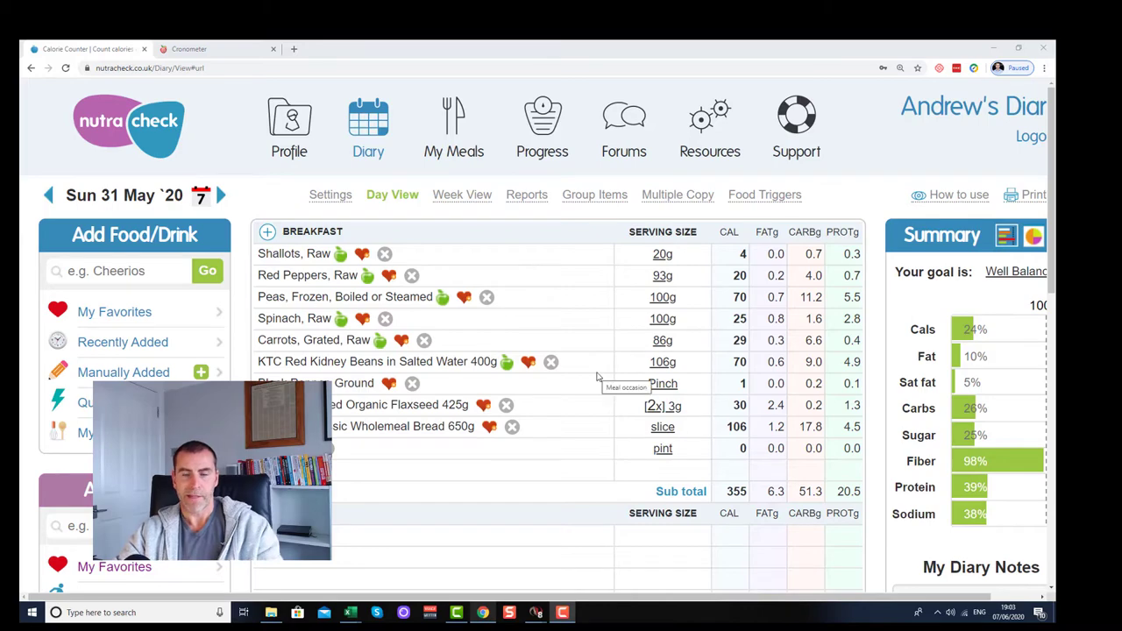
scroll(673, 357, "down", 3)
scroll(675, 355, "down", 4)
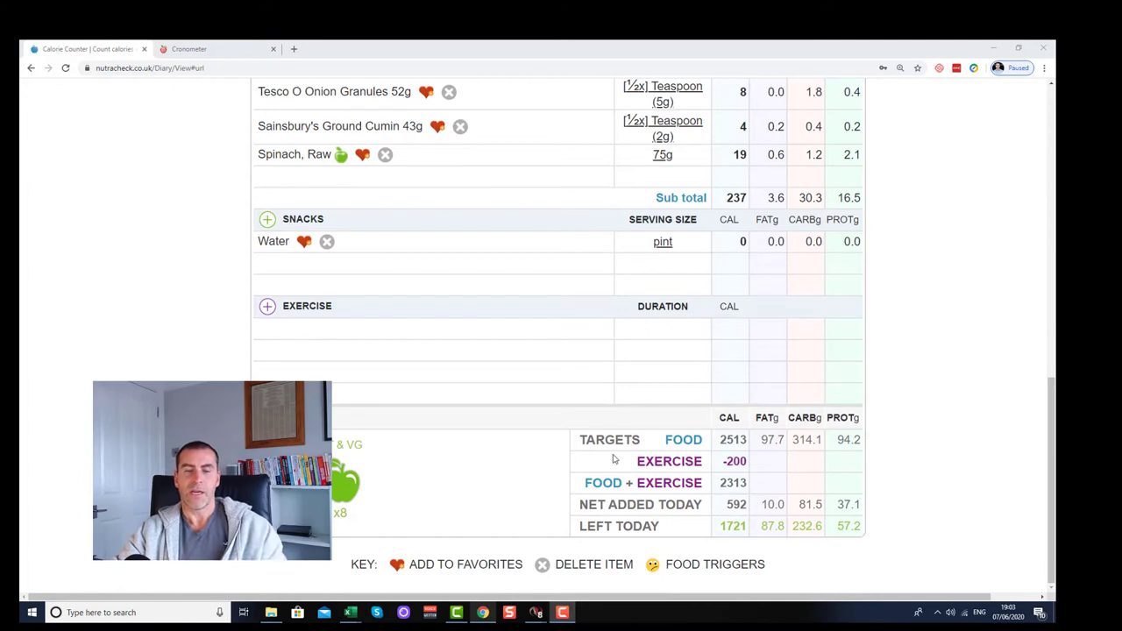
key("ctrl+minus")
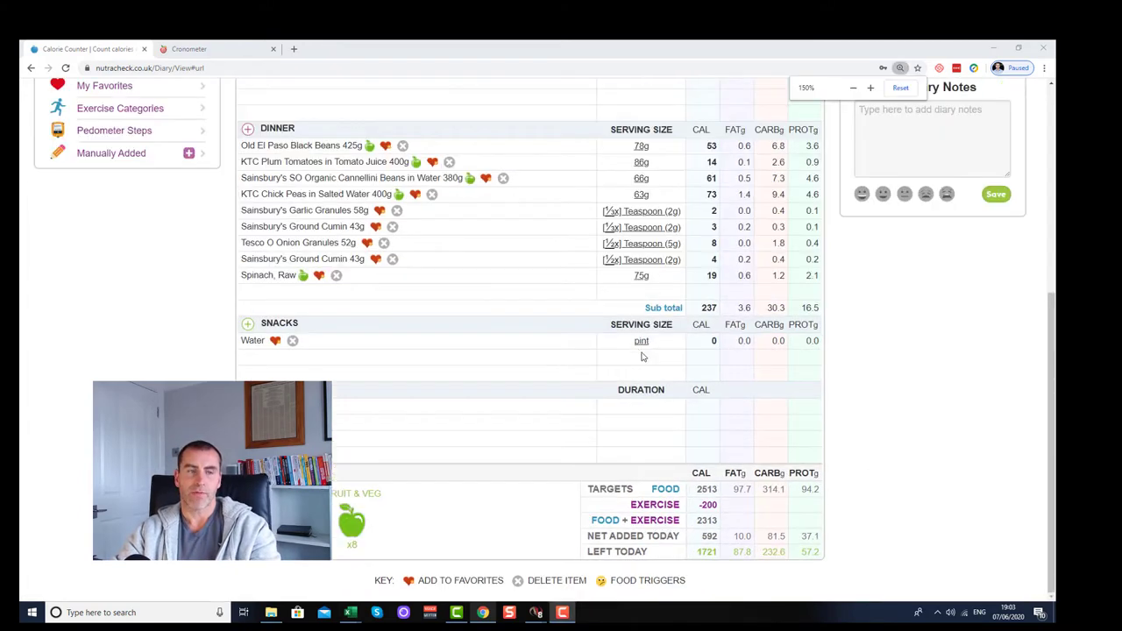
scroll(641, 357, "up", 4)
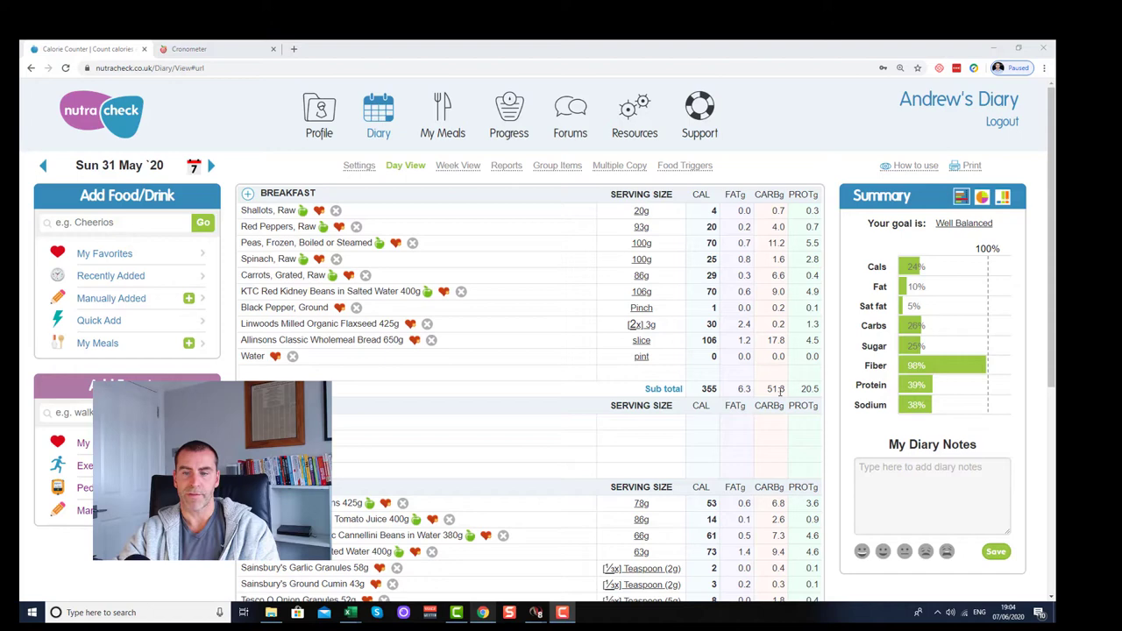
Step: Switch to Cronometer, enlarge the page to 150% and look through the May 31, 2020 diary and its summaries
left_click(193, 51)
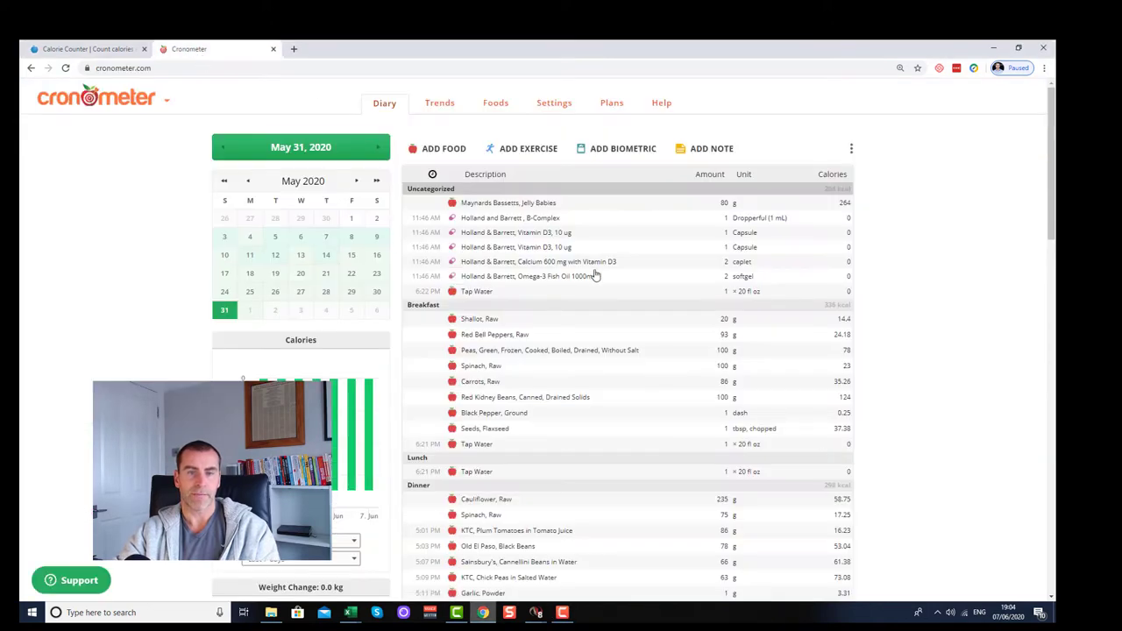
key("ctrl+plus")
key("ctrl+plus")
key("ctrl+plus")
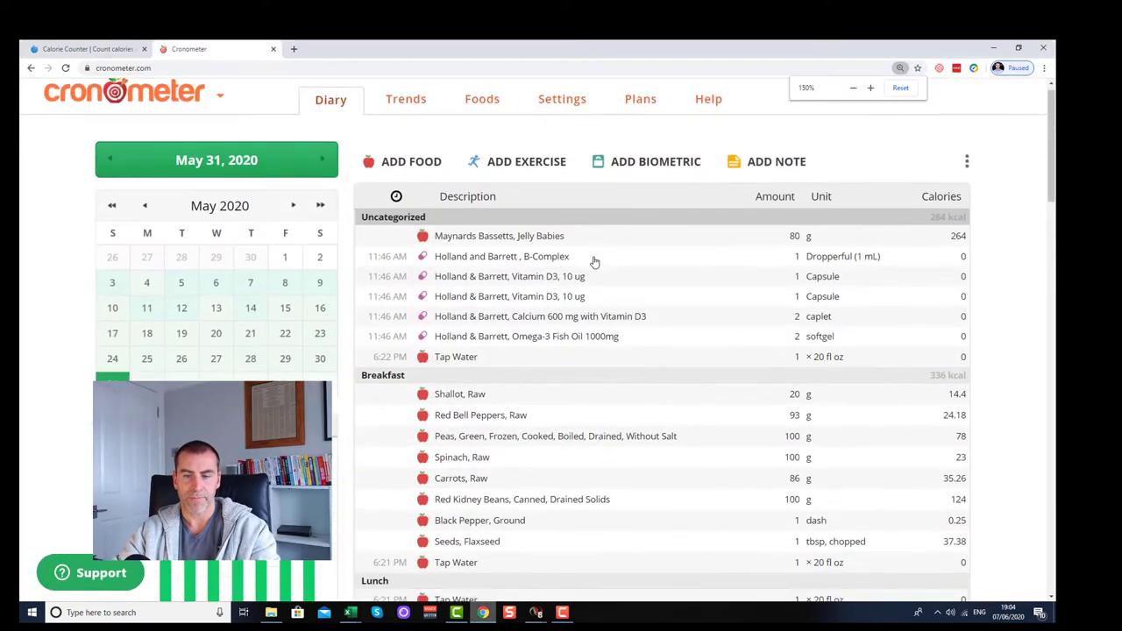
scroll(736, 235, "down", 5)
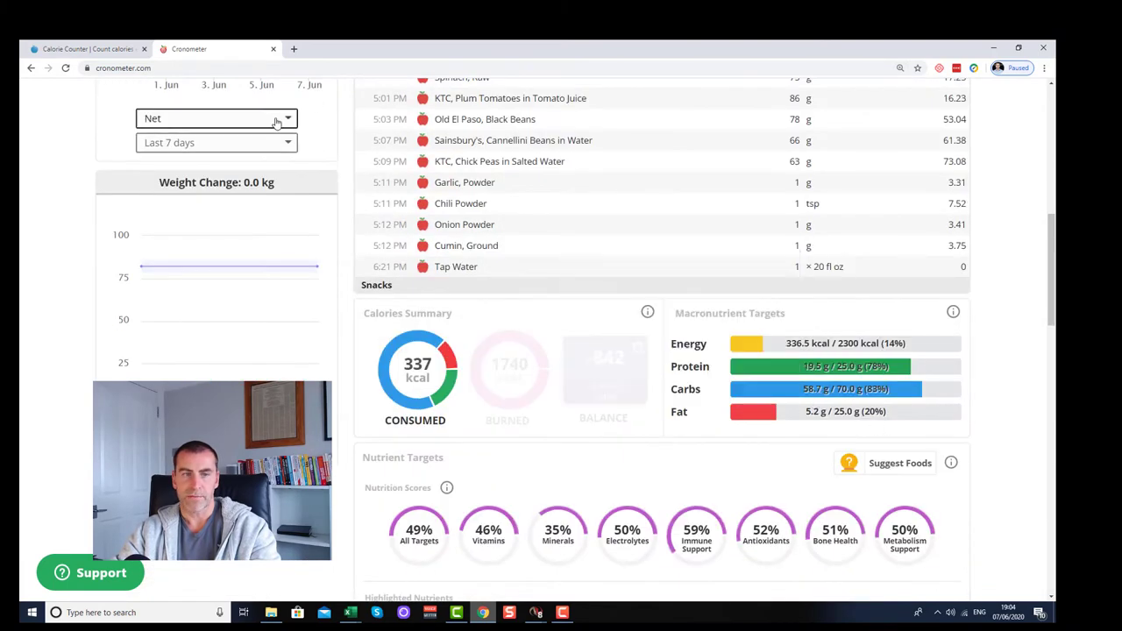
scroll(602, 246, "up", 4)
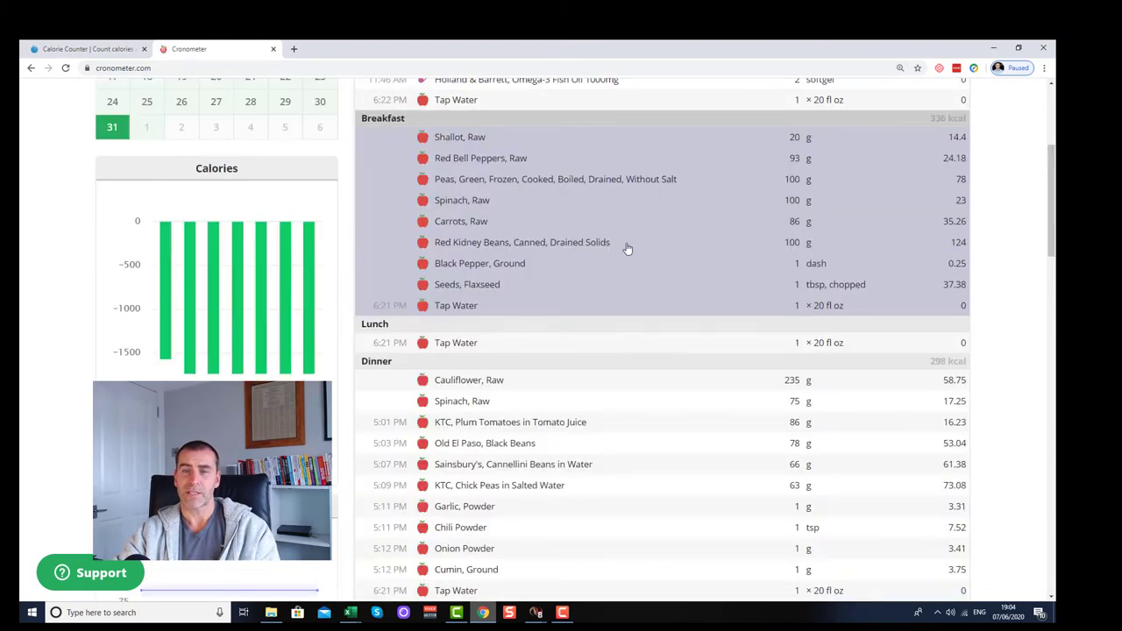
scroll(627, 249, "up", 3)
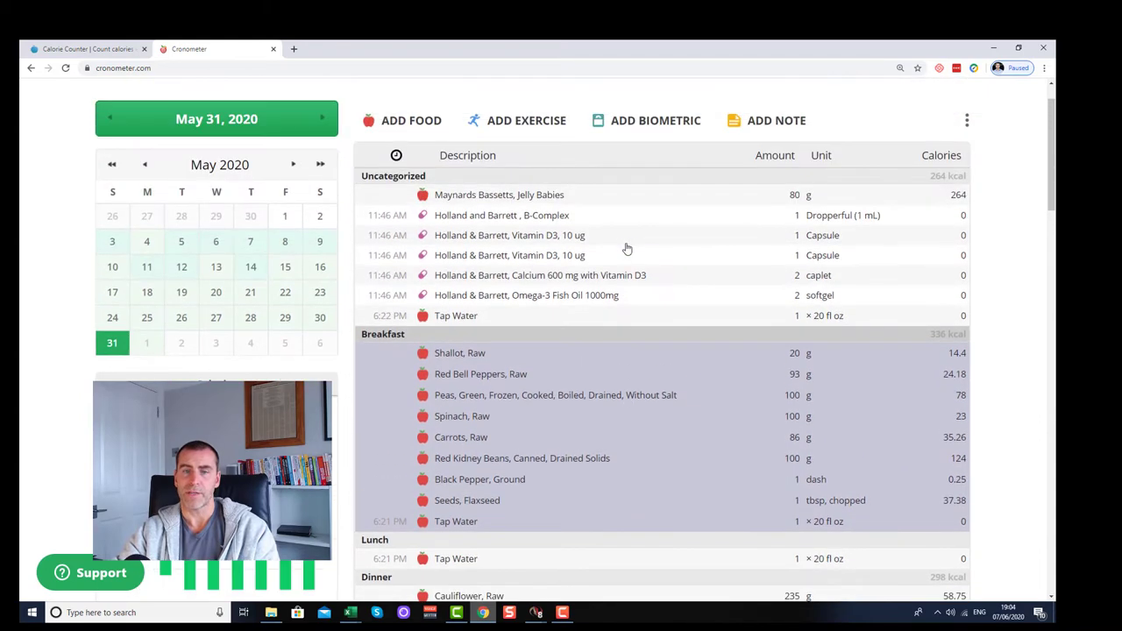
scroll(373, 254, "up", 2)
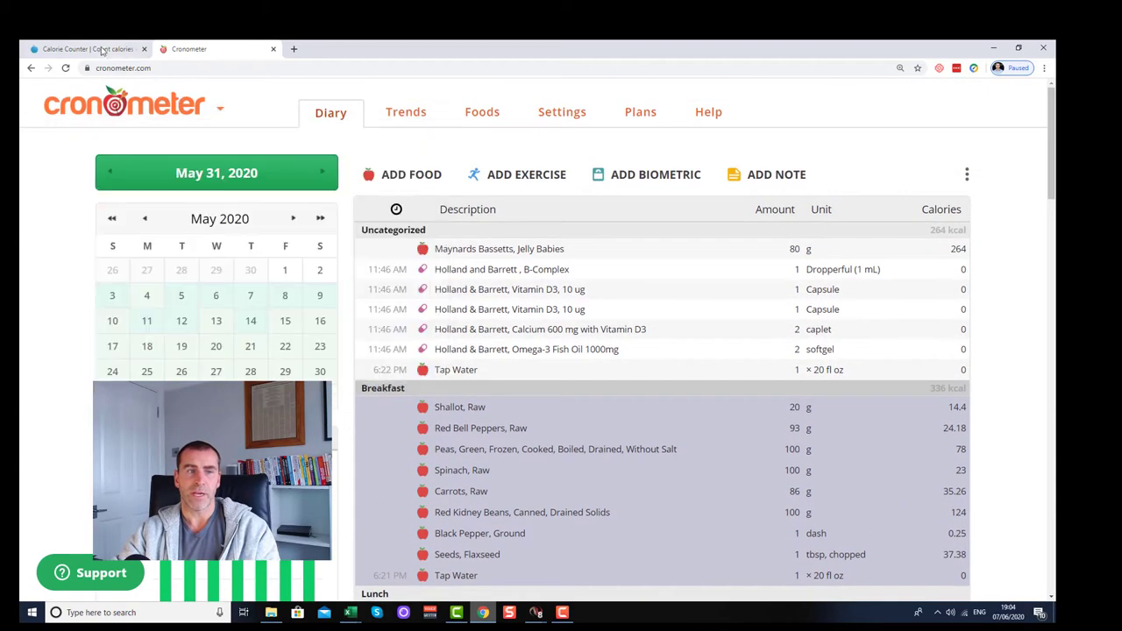
Step: Switch back to Nutracheck and check the calorie, fat, carb and protein targets beneath the day's meals
left_click(87, 49)
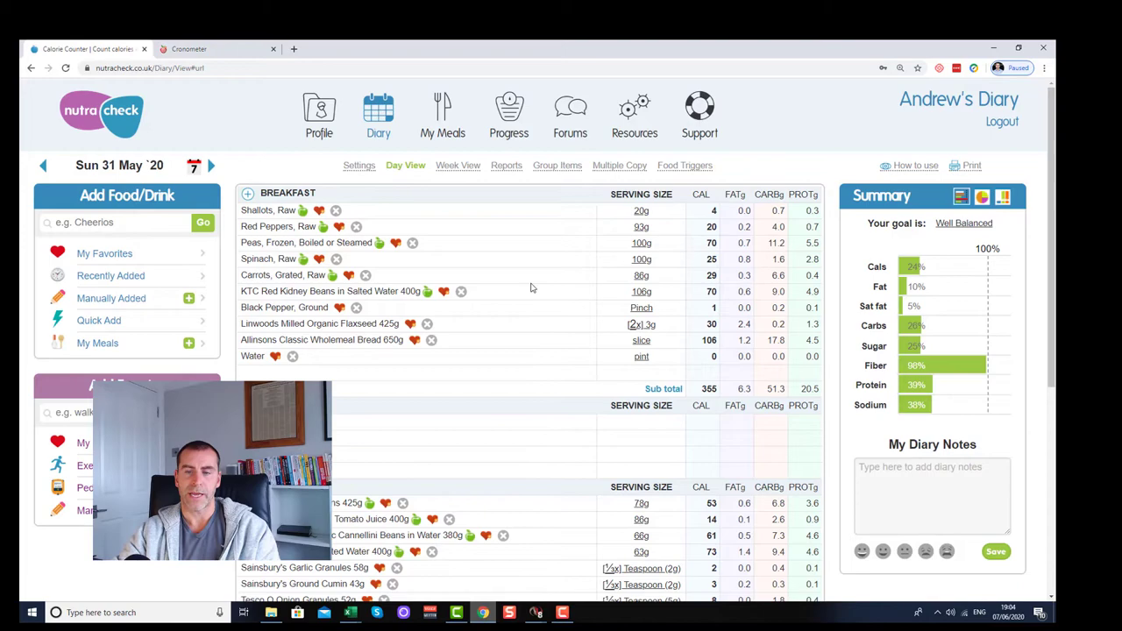
scroll(728, 280, "down", 4)
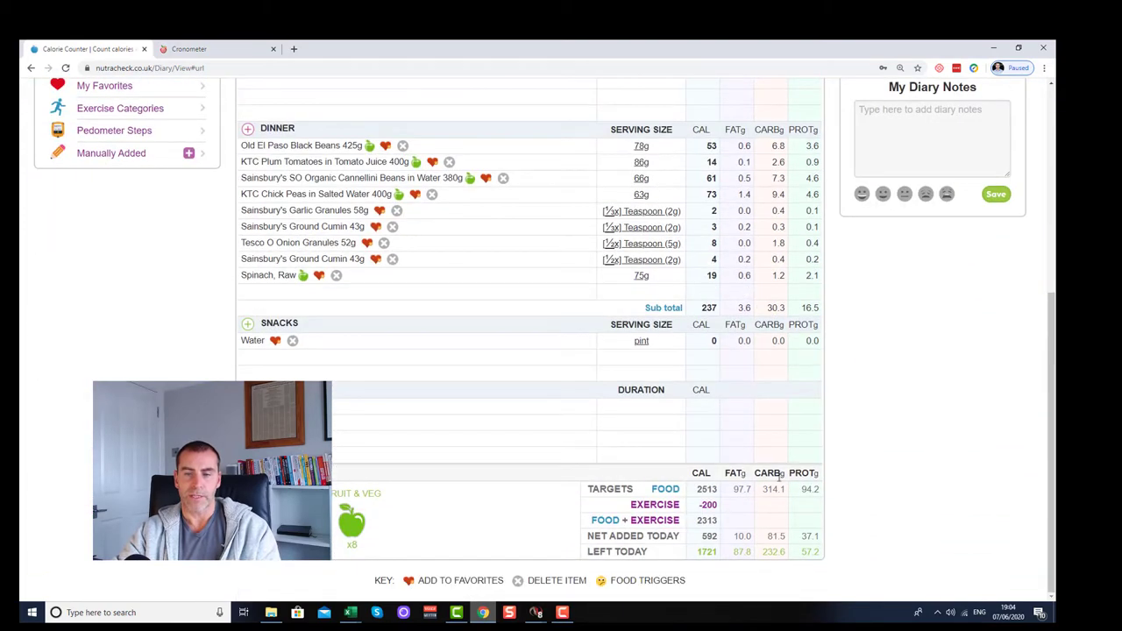
scroll(794, 283, "up", 4)
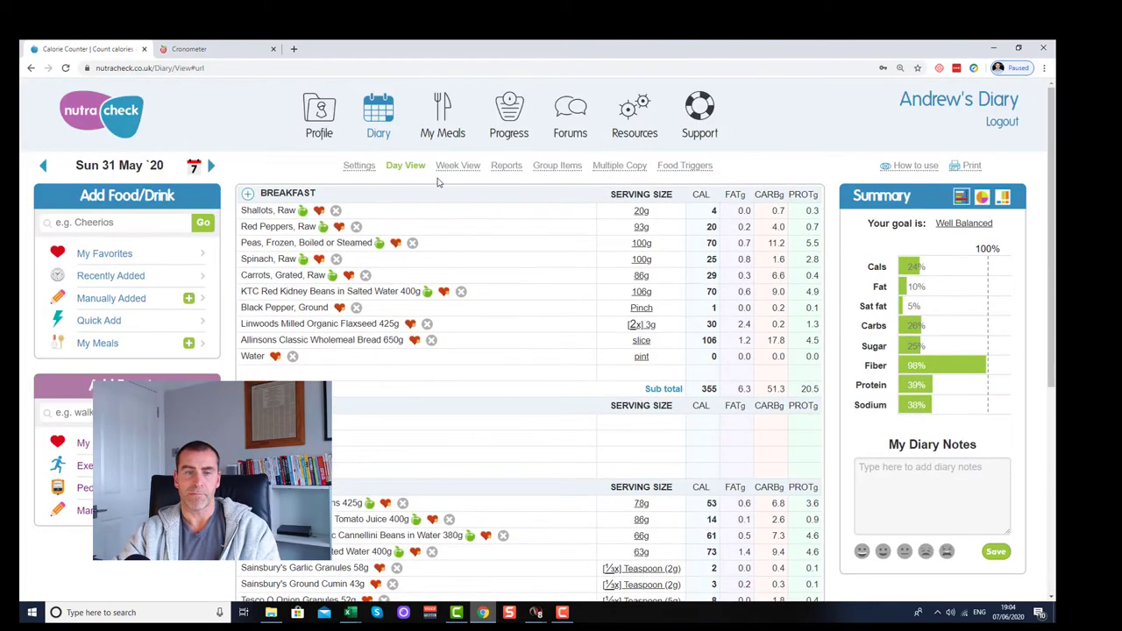
Step: View the Nutracheck week summary and the list of available reports, and return to the day view
mouse_move(457, 167)
left_click(473, 200)
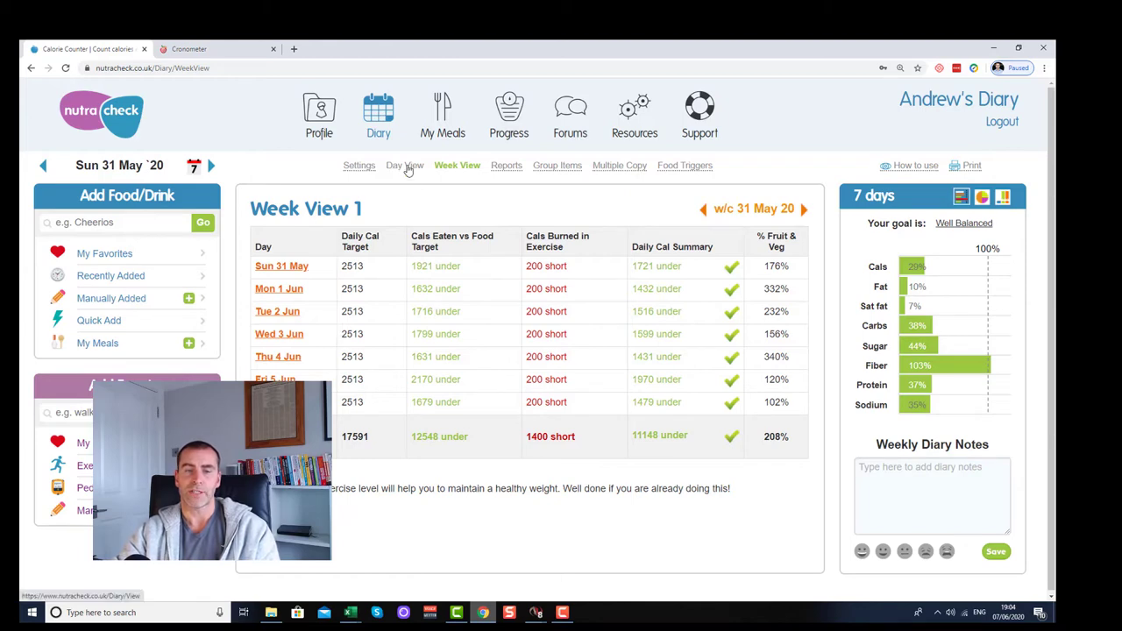
left_click(506, 165)
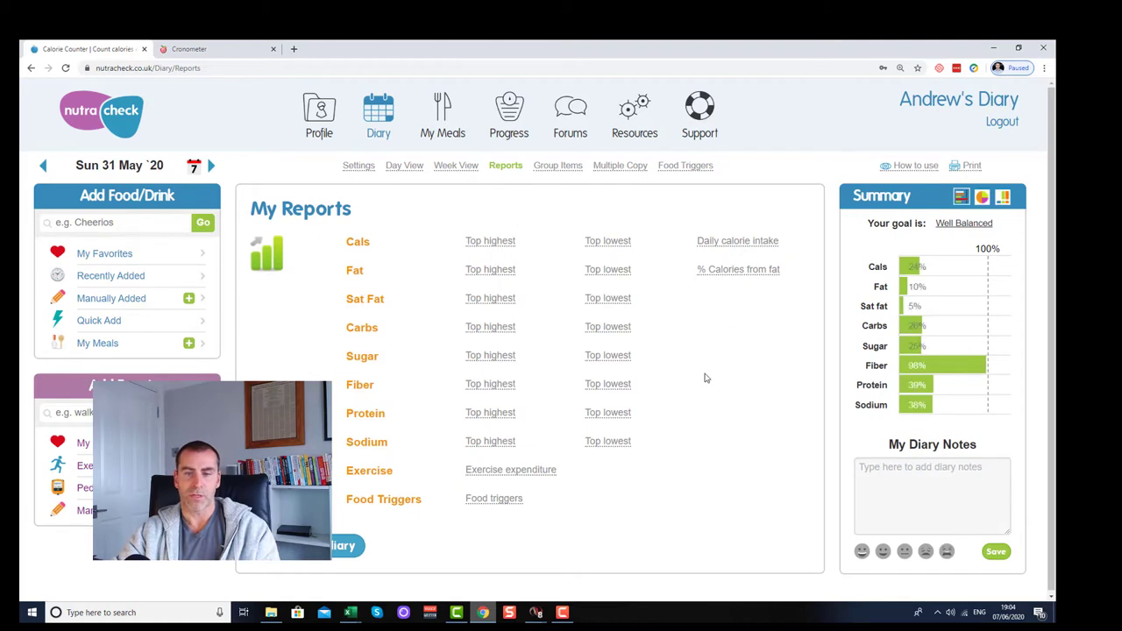
scroll(706, 375, "down", 1)
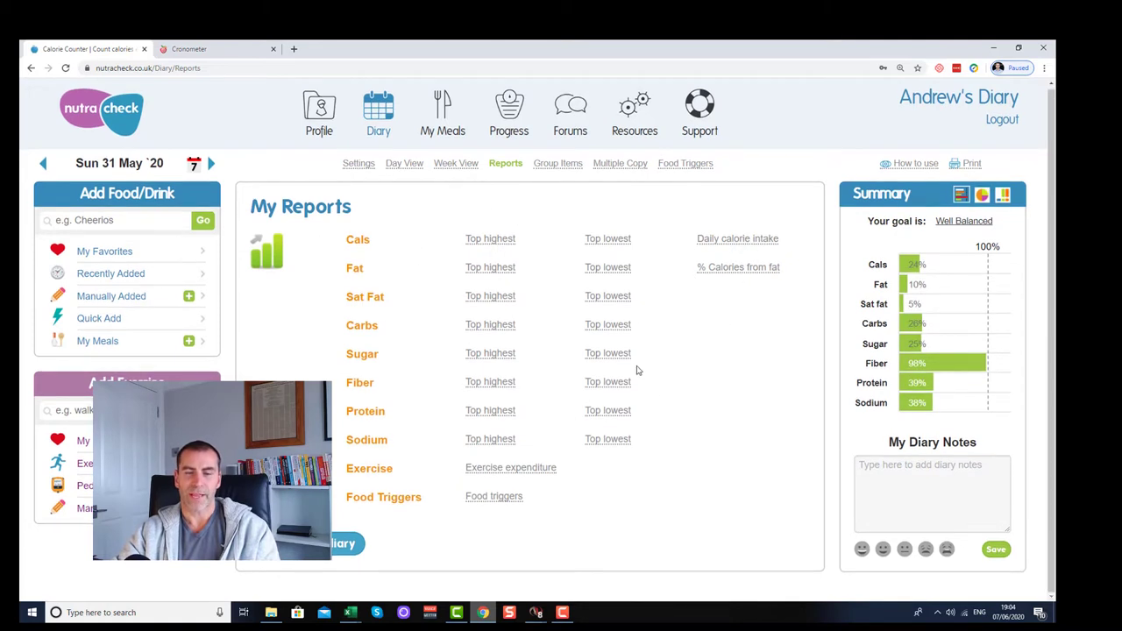
left_click(710, 266)
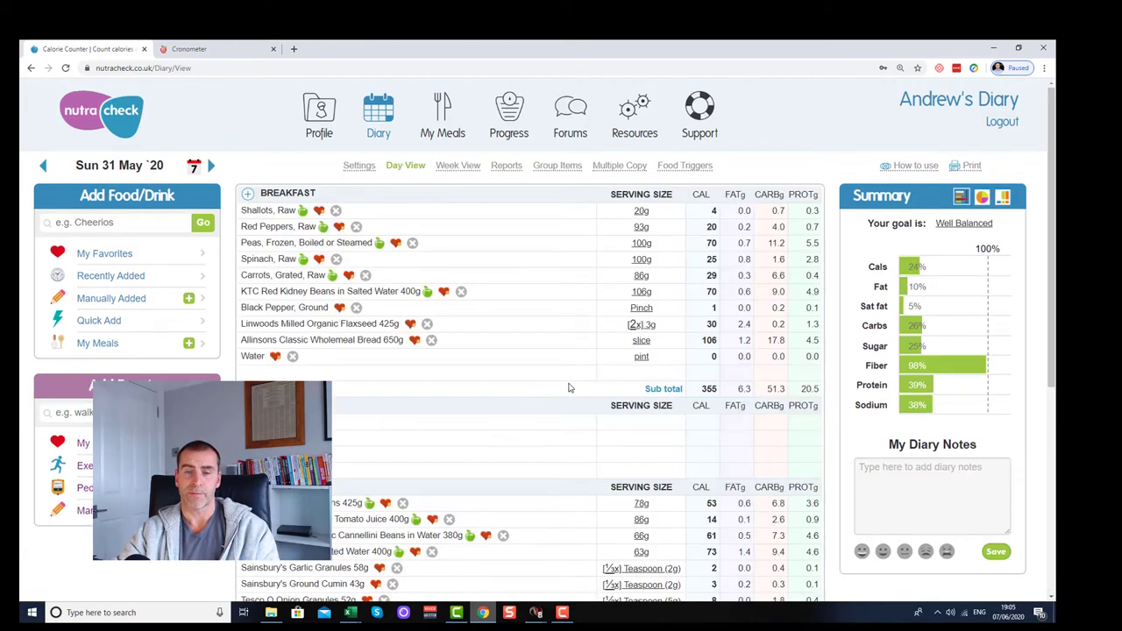
Step: Review the breakfast and dinner entries with their per-item nutrient columns in the Nutracheck day view
scroll(569, 387, "down", 2)
scroll(732, 199, "up", 2)
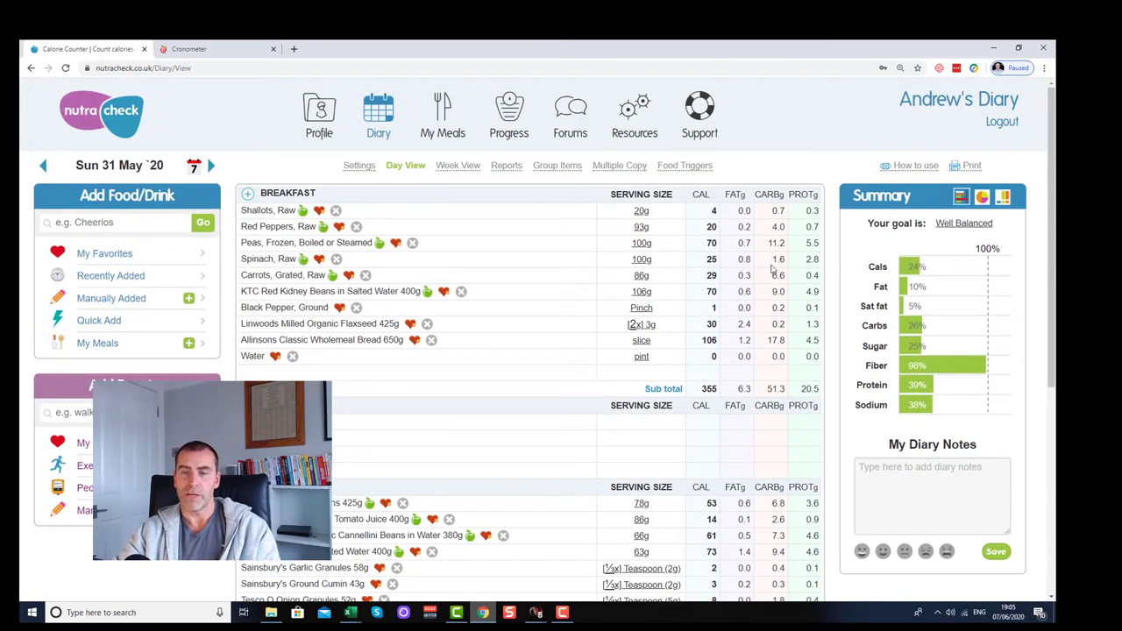
scroll(770, 511, "down", 2)
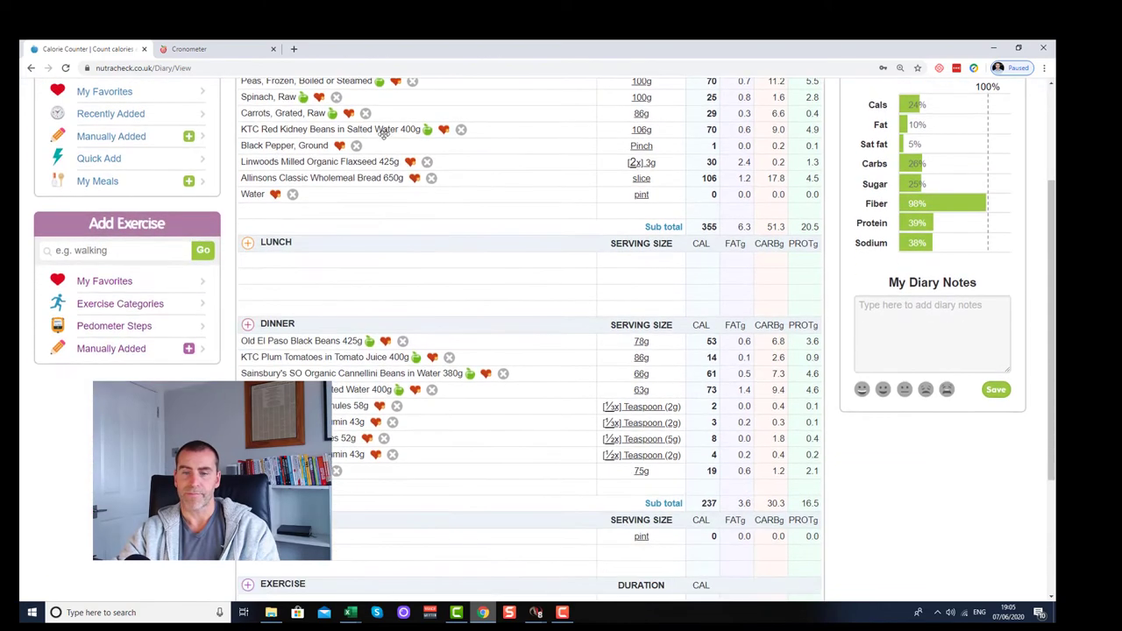
scroll(703, 203, "up", 2)
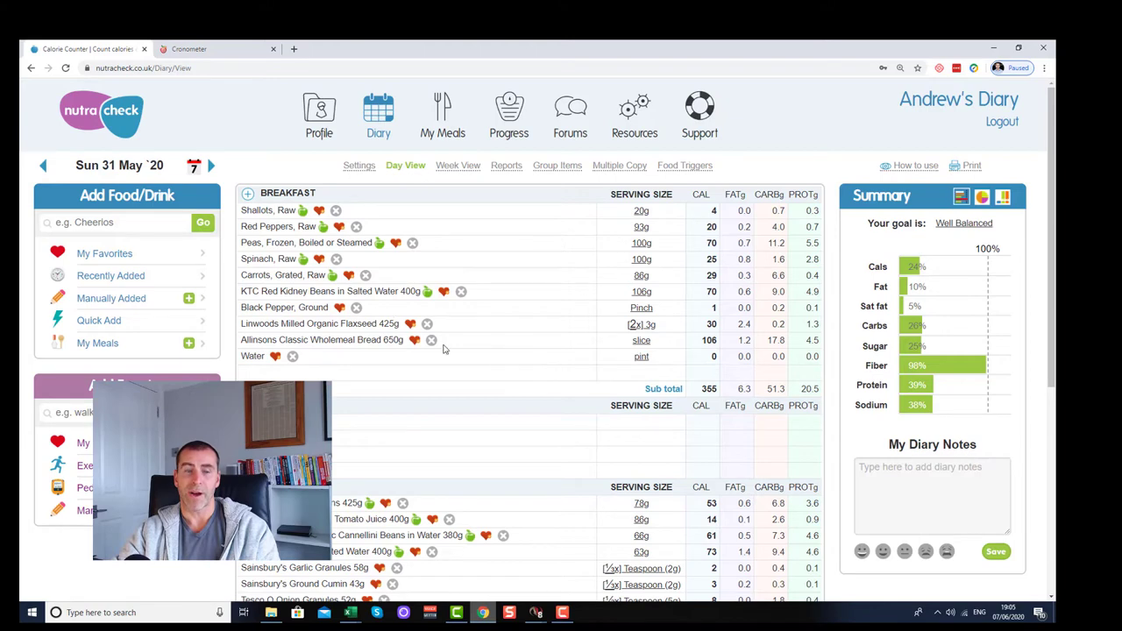
Step: Switch to Cronometer and review the logged supplements, breakfast and dinner foods for May 31
left_click(194, 51)
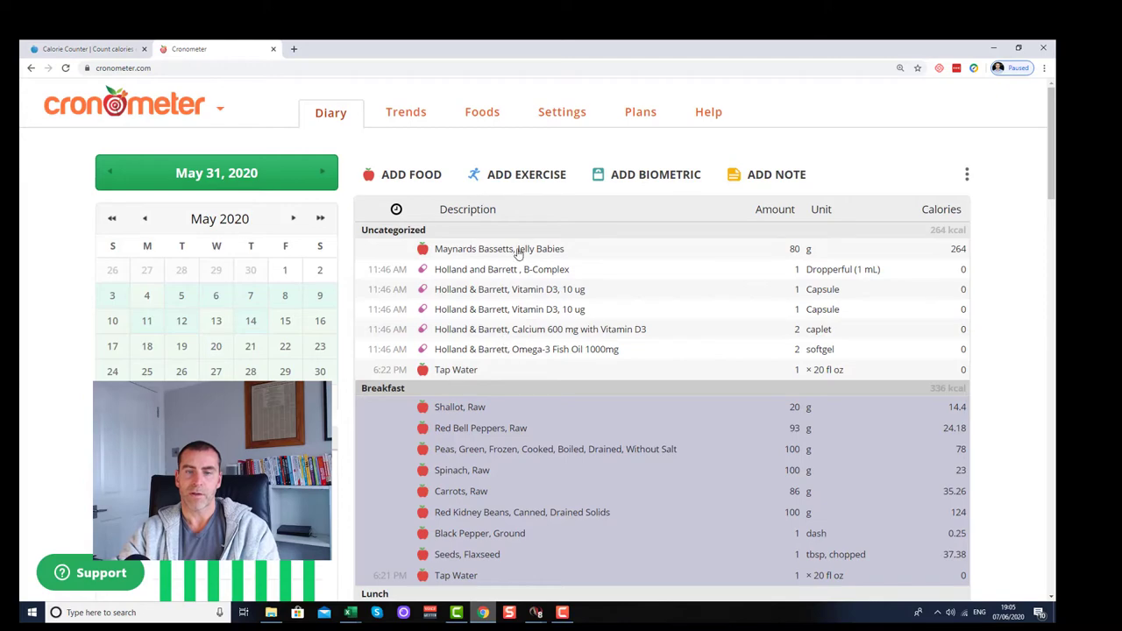
scroll(517, 254, "down", 1)
scroll(509, 275, "down", 5)
scroll(474, 263, "up", 6)
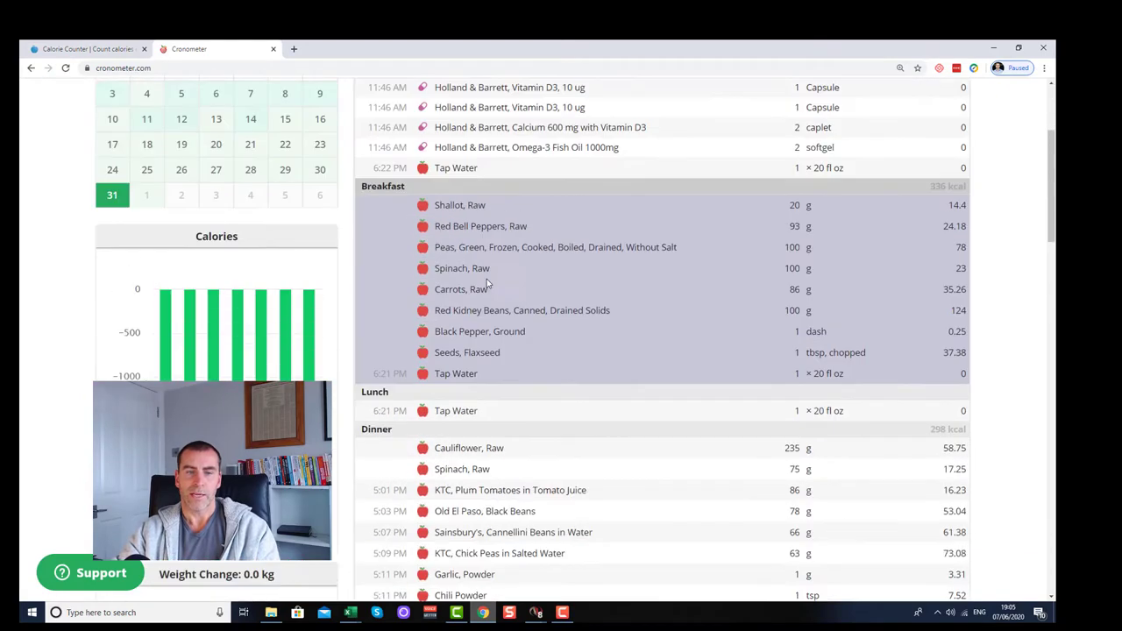
scroll(489, 316, "down", 8)
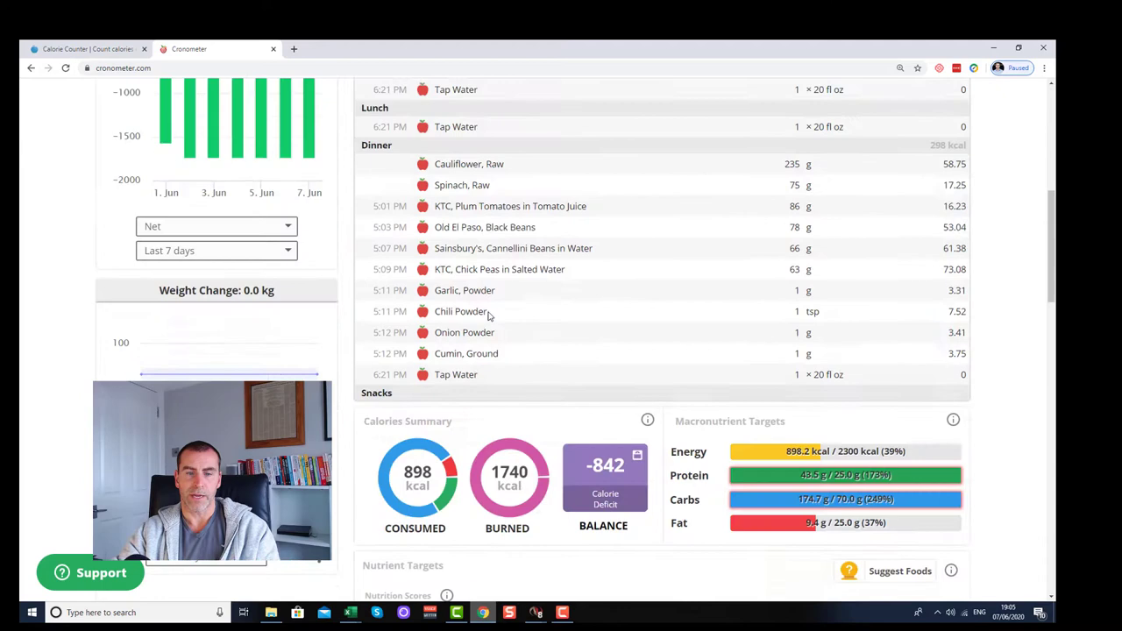
Step: Examine Cronometer's detailed nutrient breakdown covering carbohydrates, lipids, protein, vitamins and minerals
scroll(489, 320, "down", 3)
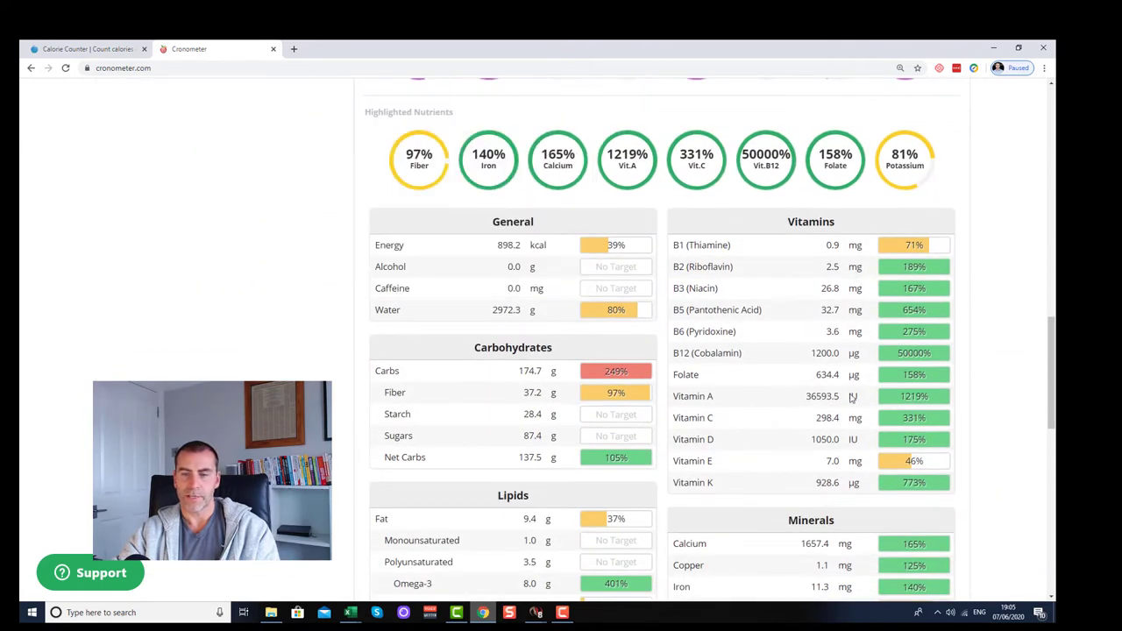
scroll(861, 465, "down", 3)
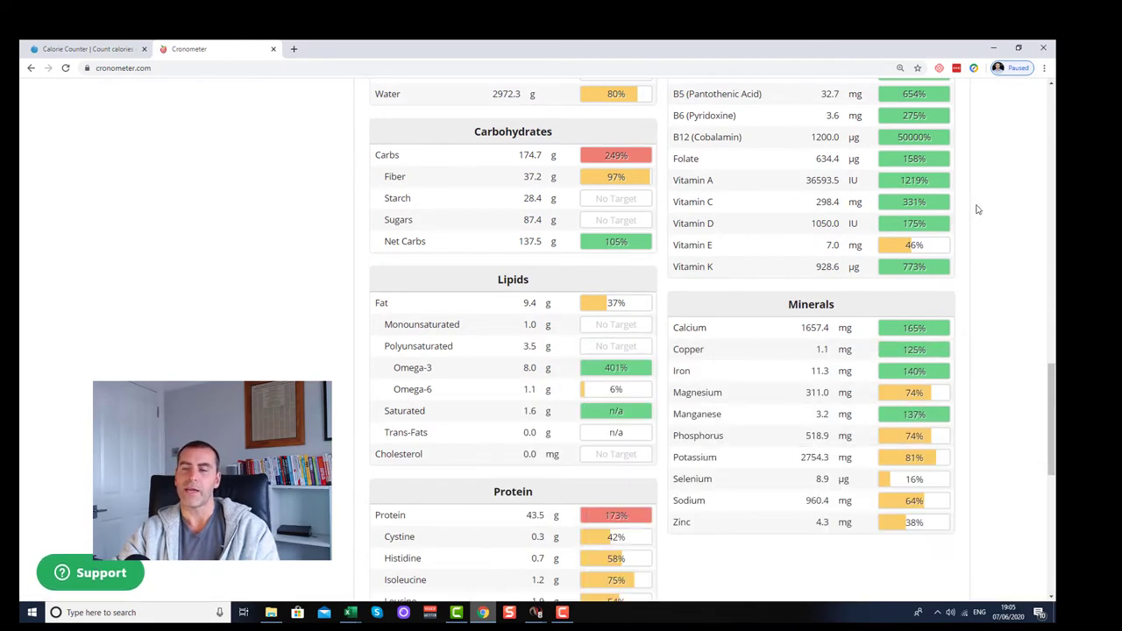
scroll(611, 458, "down", 2)
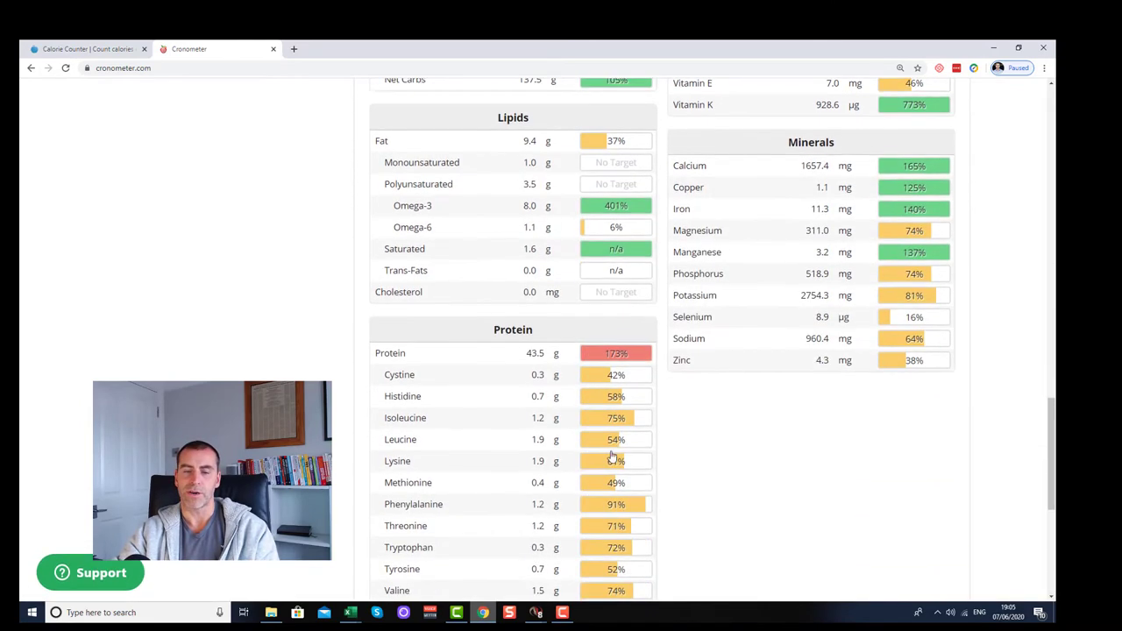
scroll(767, 363, "up", 8)
scroll(767, 364, "up", 3)
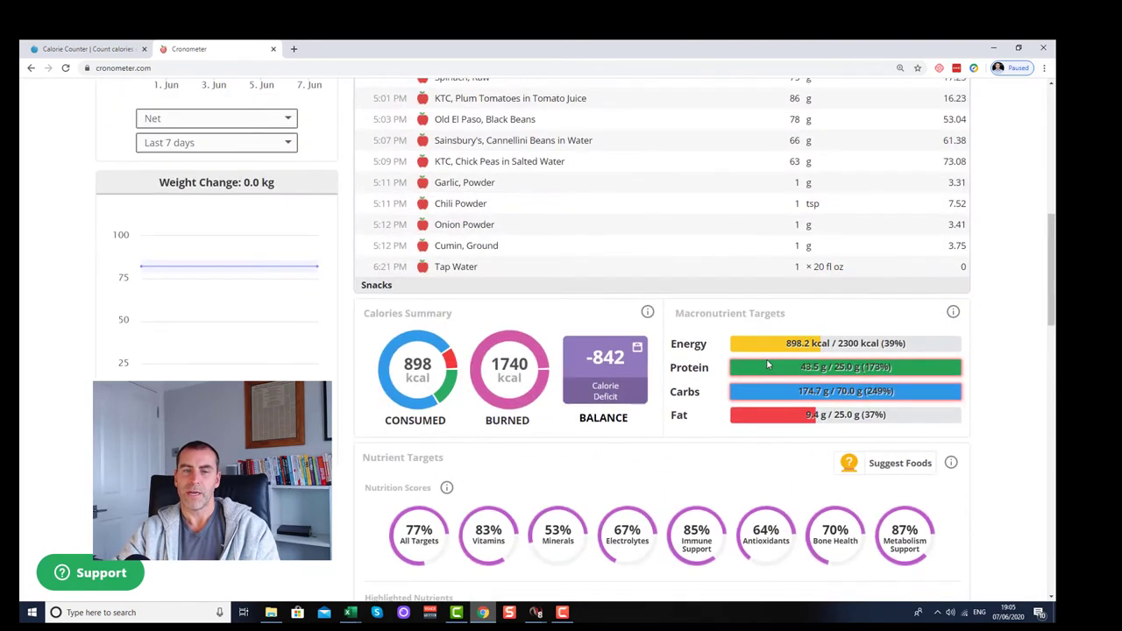
Step: Inspect which foods contribute to the protein and fat targets, and the fat share of the consumed calories
scroll(433, 216, "up", 1)
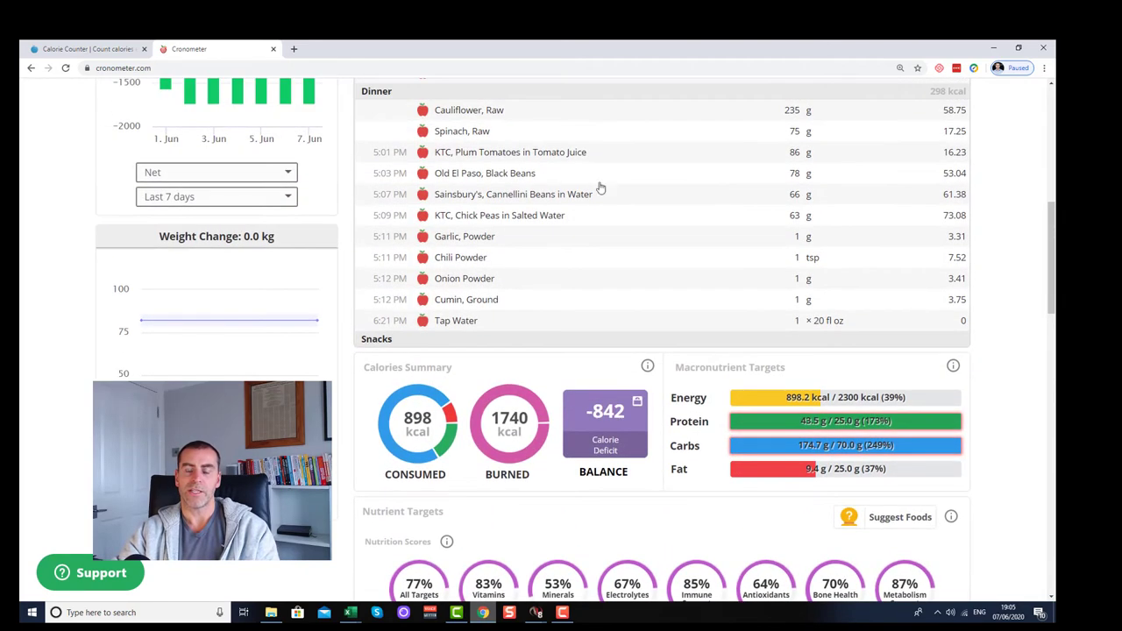
scroll(762, 263, "down", 2)
mouse_move(760, 263)
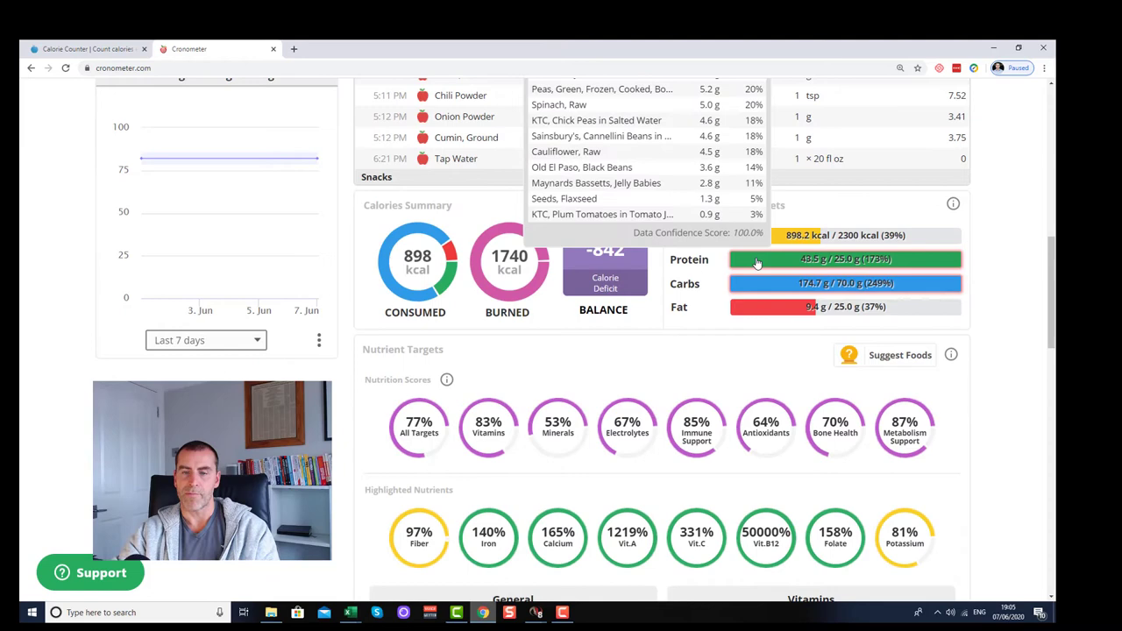
mouse_move(764, 316)
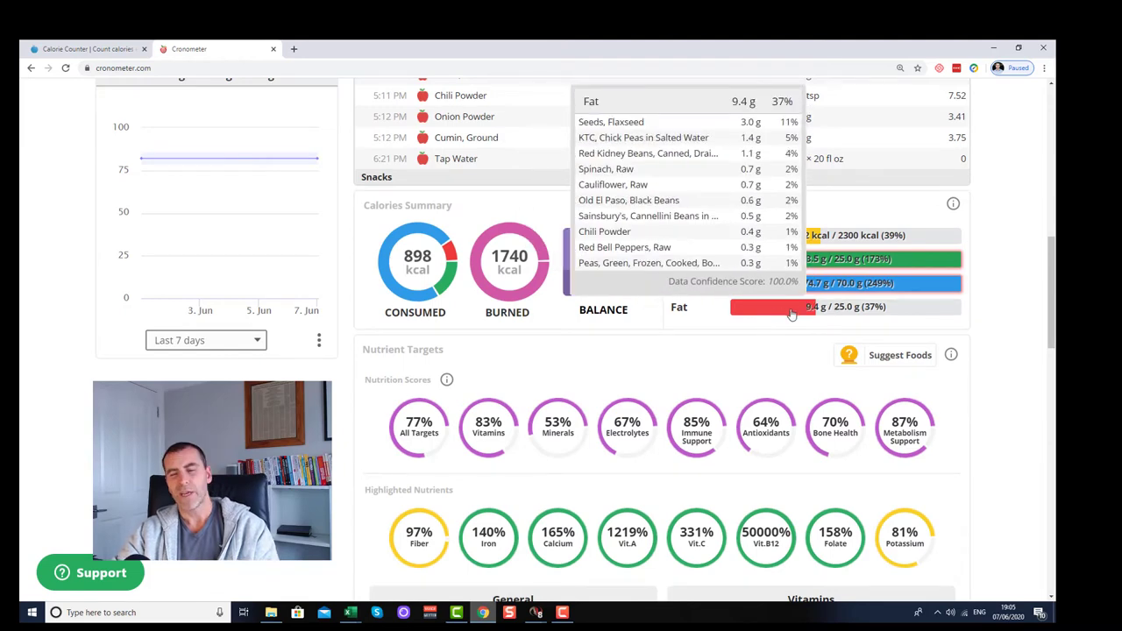
mouse_move(449, 254)
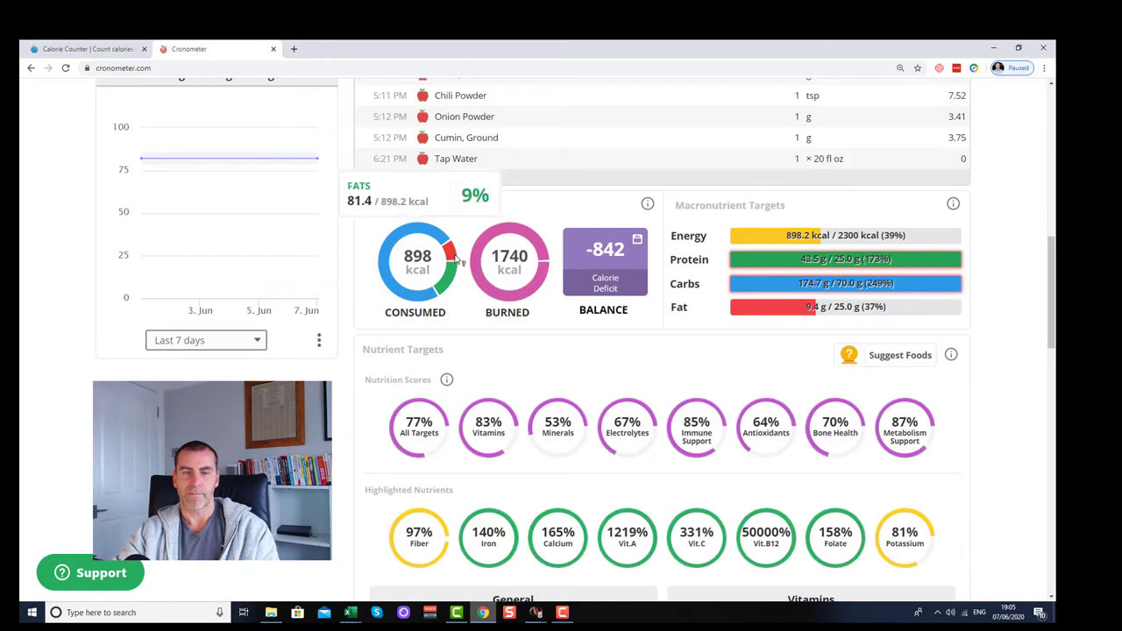
Step: Switch to Nutracheck and review the breakfast and dinner entries with their meal subtotals and the day's targets for 31 May
key("ctrl+Tab")
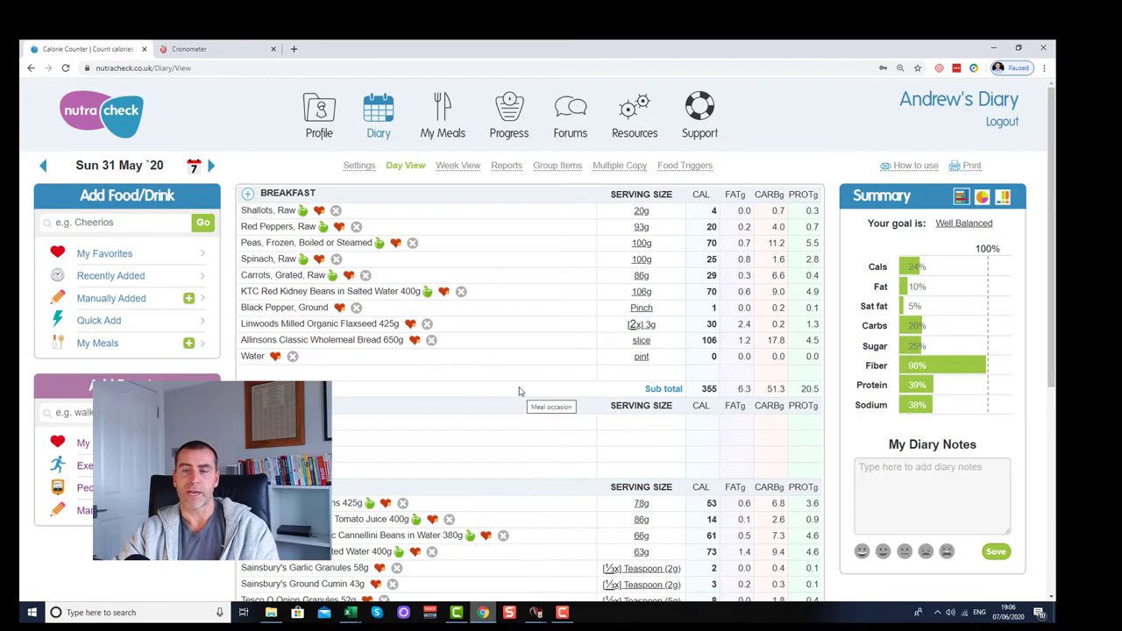
scroll(778, 332, "down", 3)
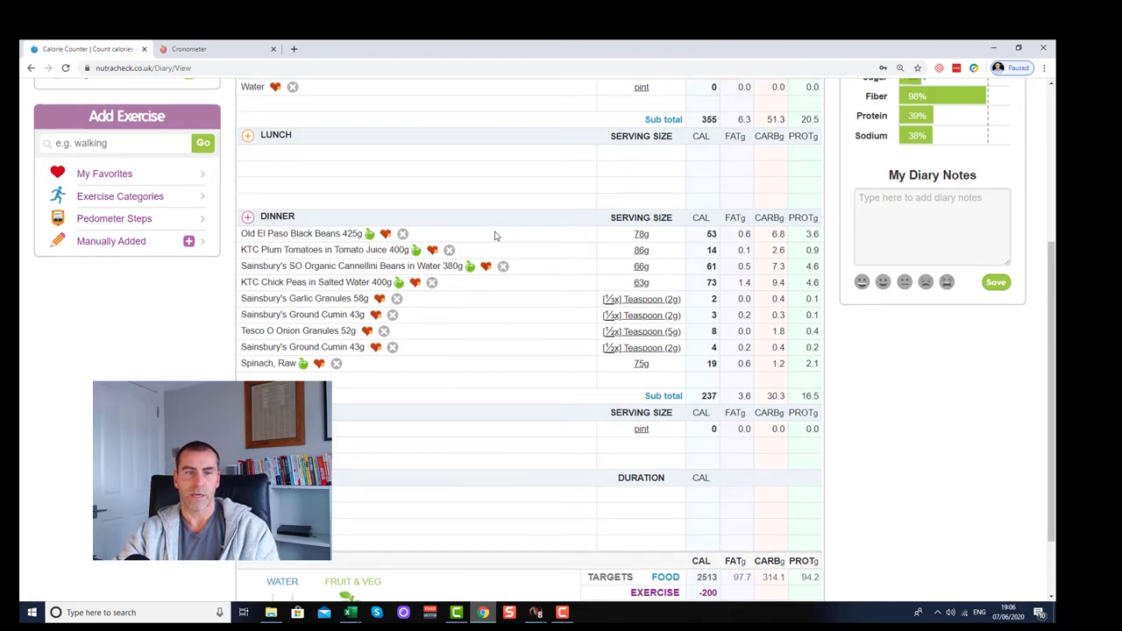
scroll(494, 233, "up", 3)
scroll(313, 252, "down", 4)
scroll(309, 211, "up", 1)
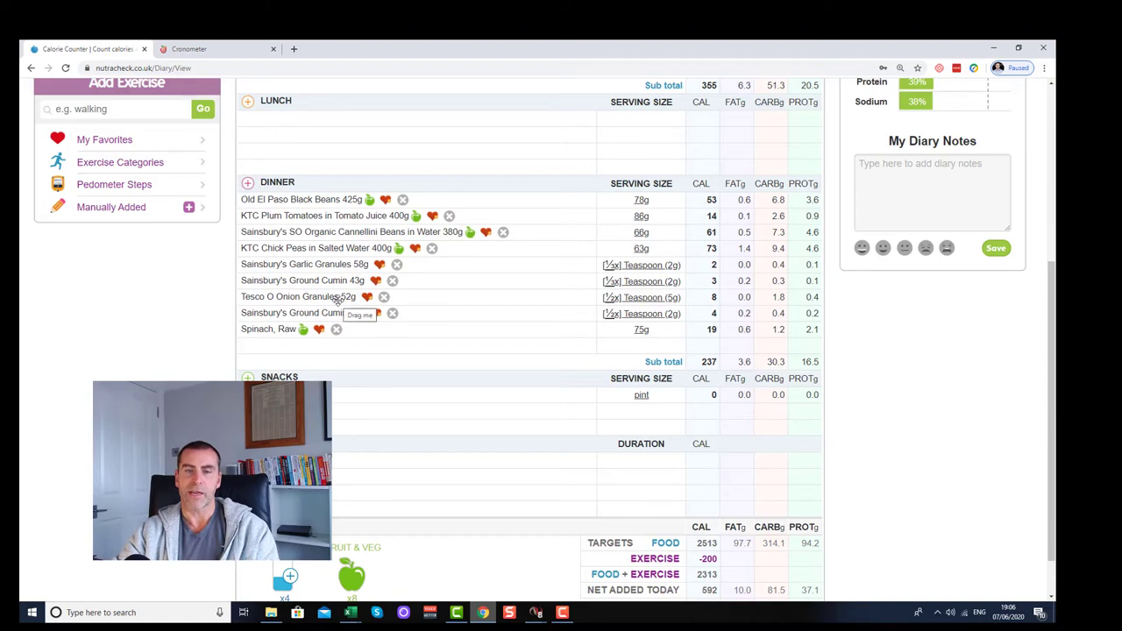
scroll(338, 301, "up", 5)
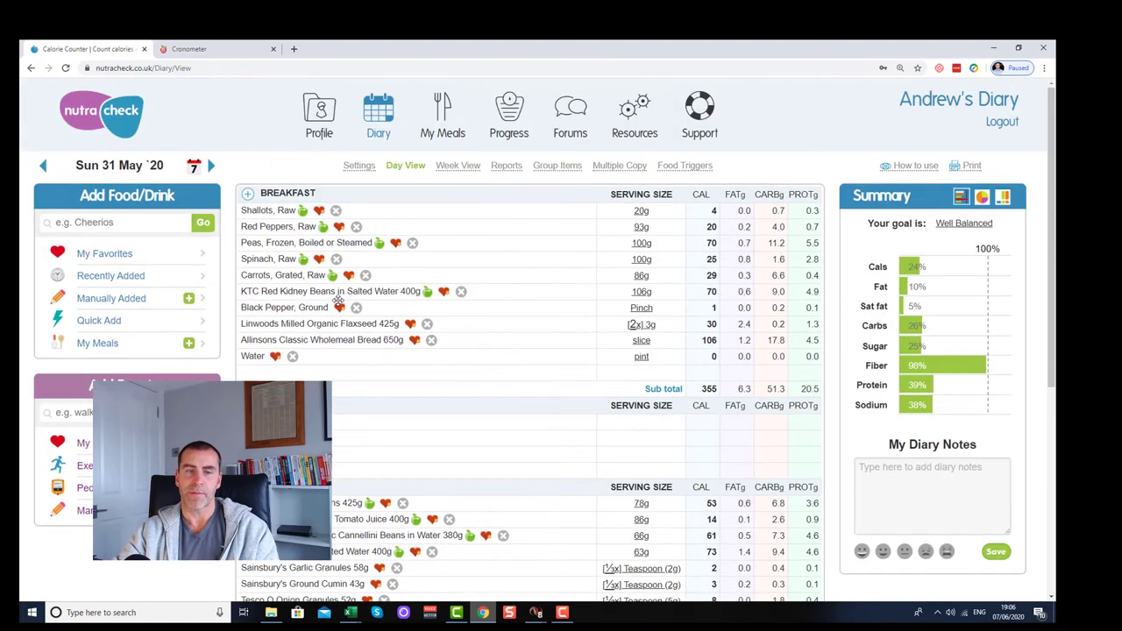
Step: Compare the dinner foods and amounts logged in Cronometer with the dinner entries in Nutracheck
left_click(201, 48)
scroll(480, 313, "down", 1)
scroll(482, 312, "up", 5)
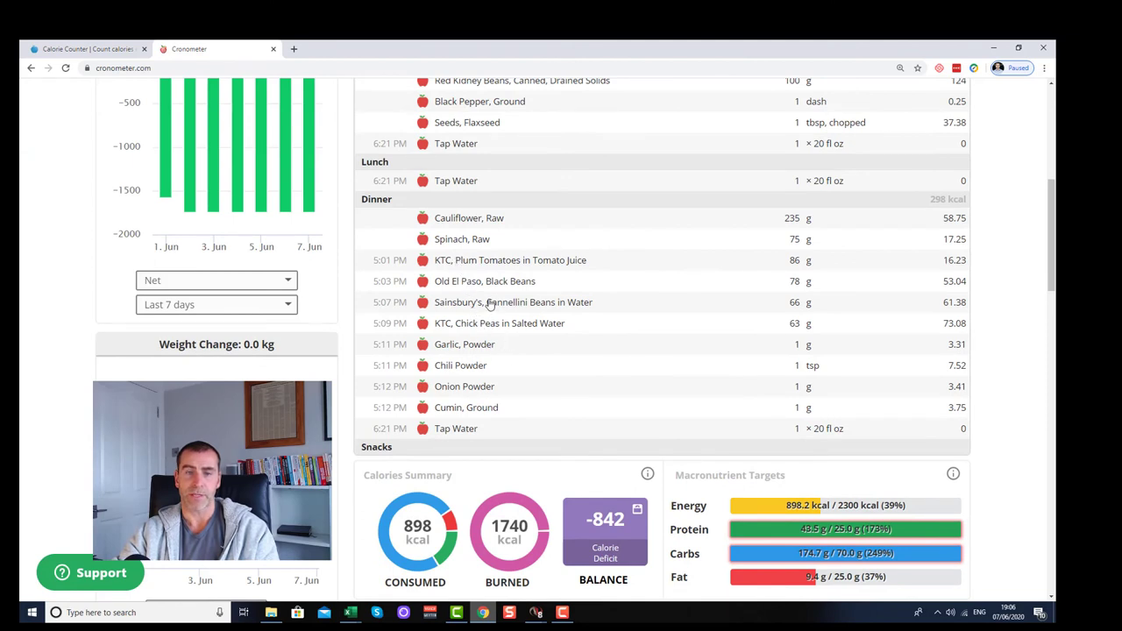
scroll(529, 283, "down", 1)
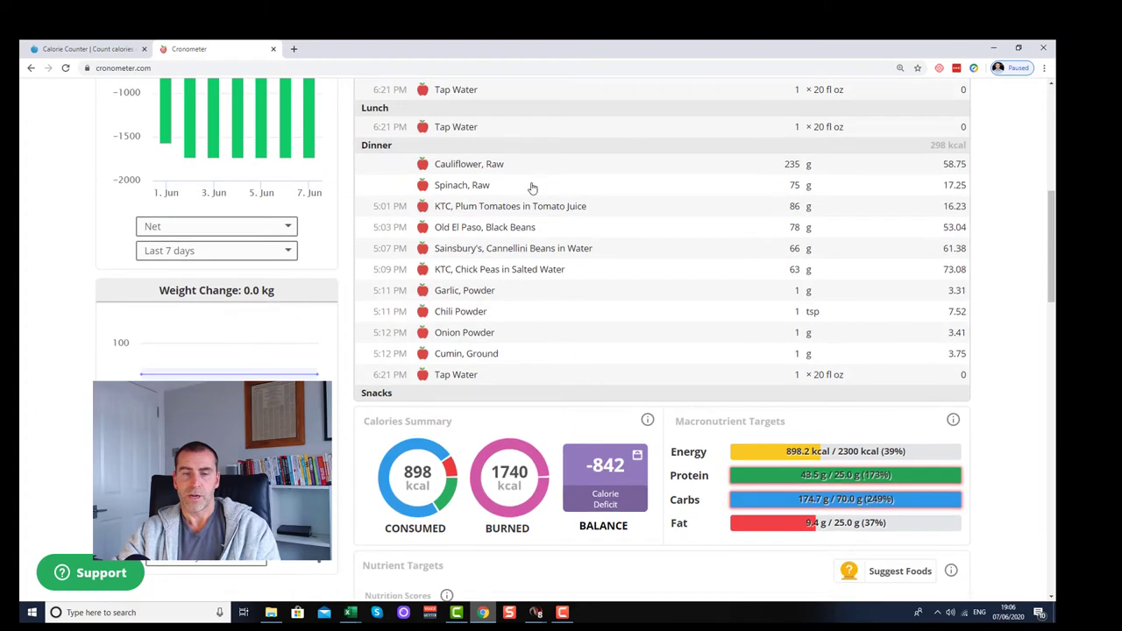
left_click(102, 54)
scroll(481, 412, "down", 3)
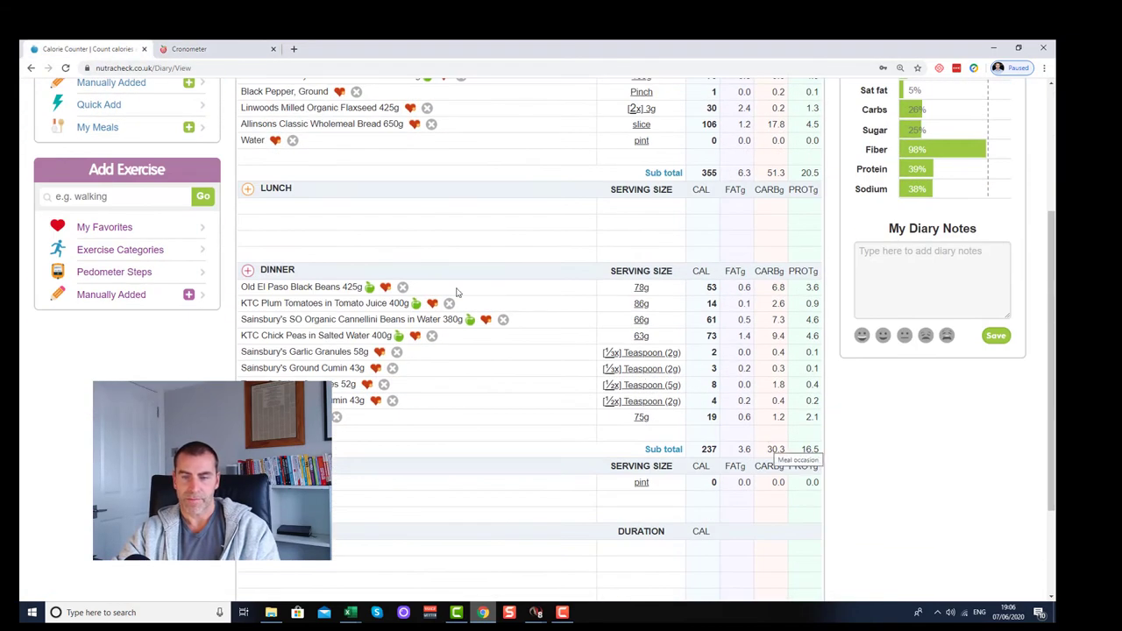
Step: Switch back to Cronometer and select the whole Dinner group to view its own calorie and macronutrient summary
left_click(246, 52)
left_click(470, 149)
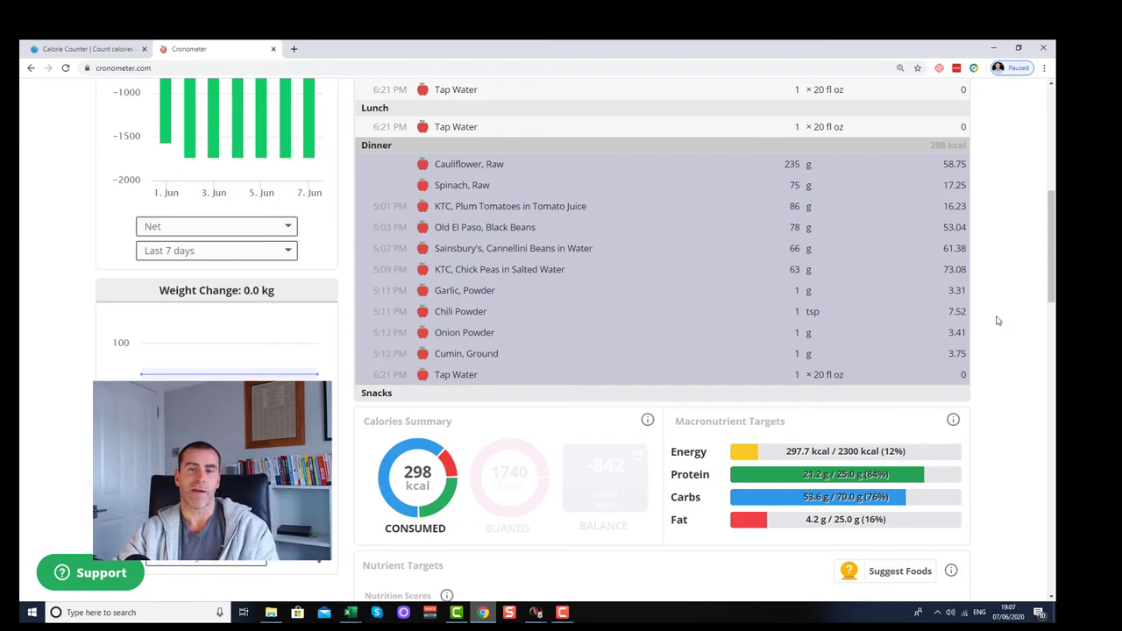
scroll(905, 358, "up", 10)
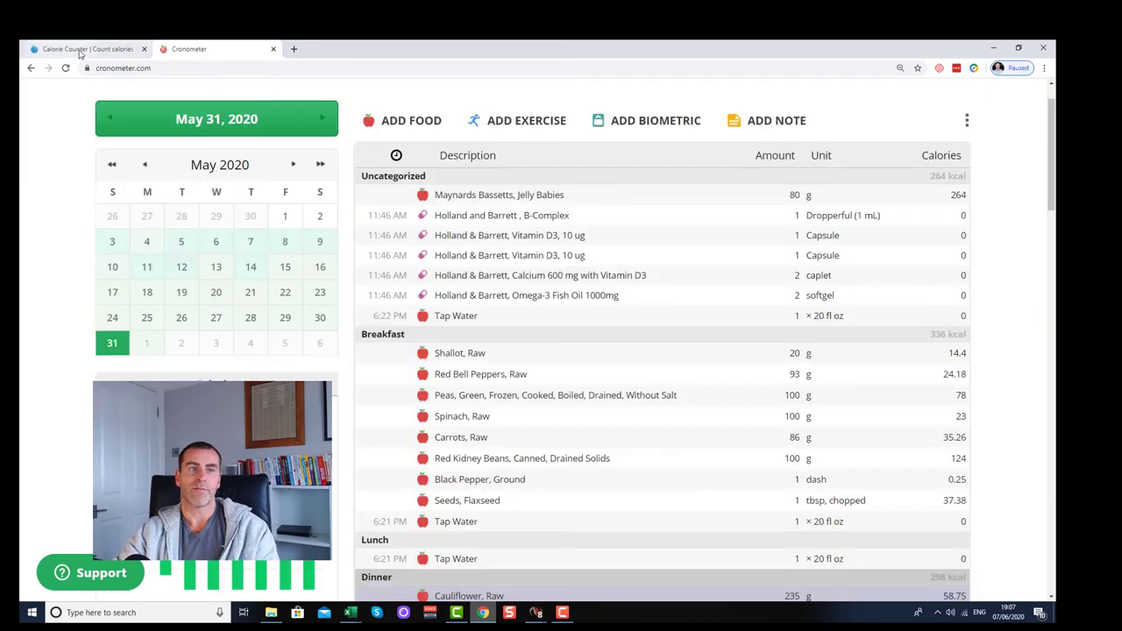